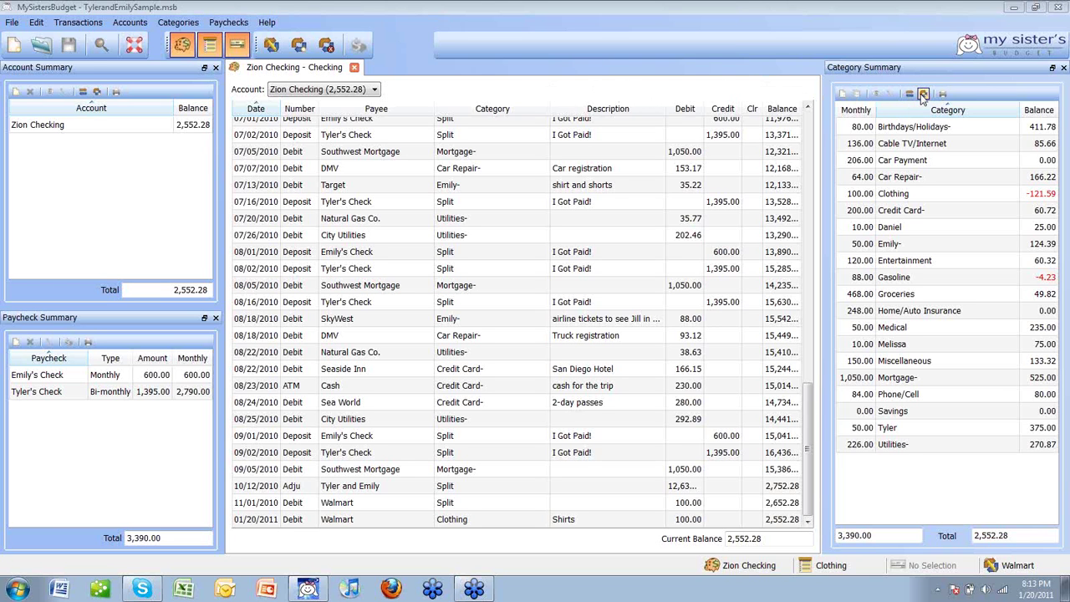
Start a new Zion Checking transaction dated 12/21/2010 with the type Debit
click(923, 94)
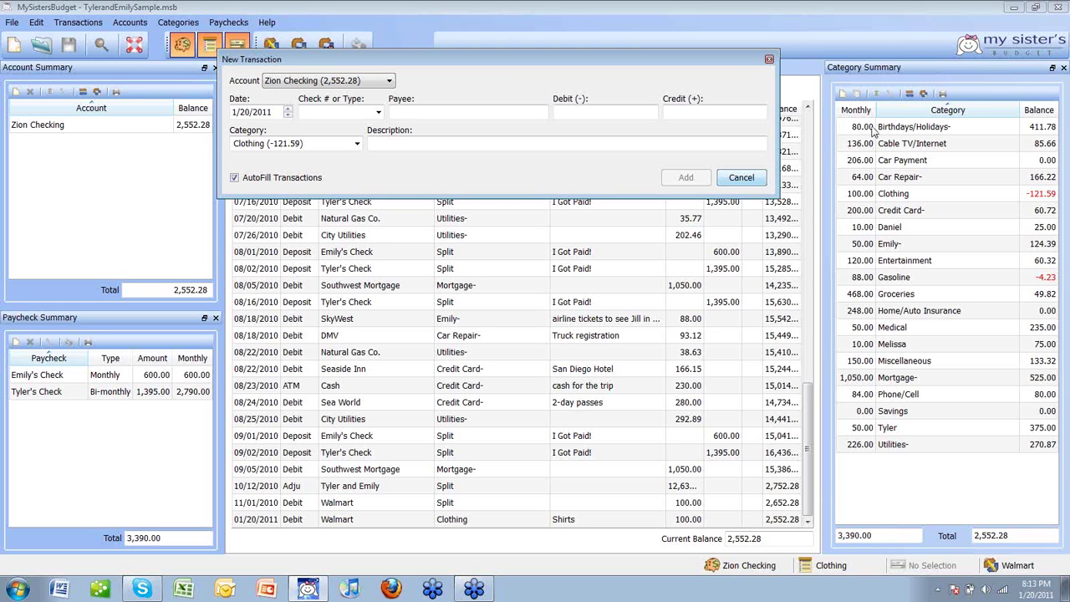
click(741, 178)
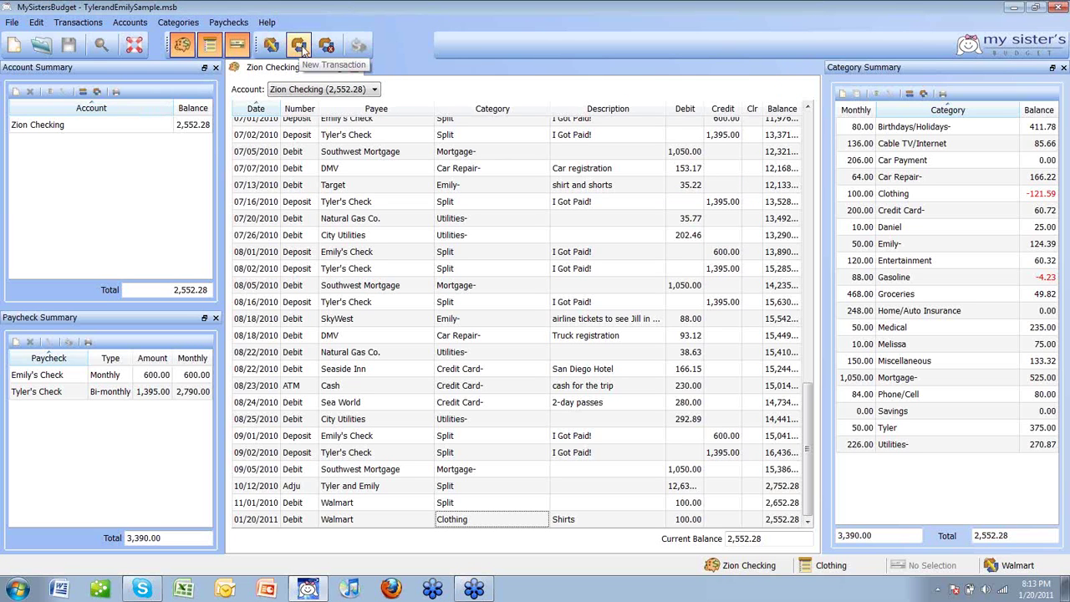
click(78, 23)
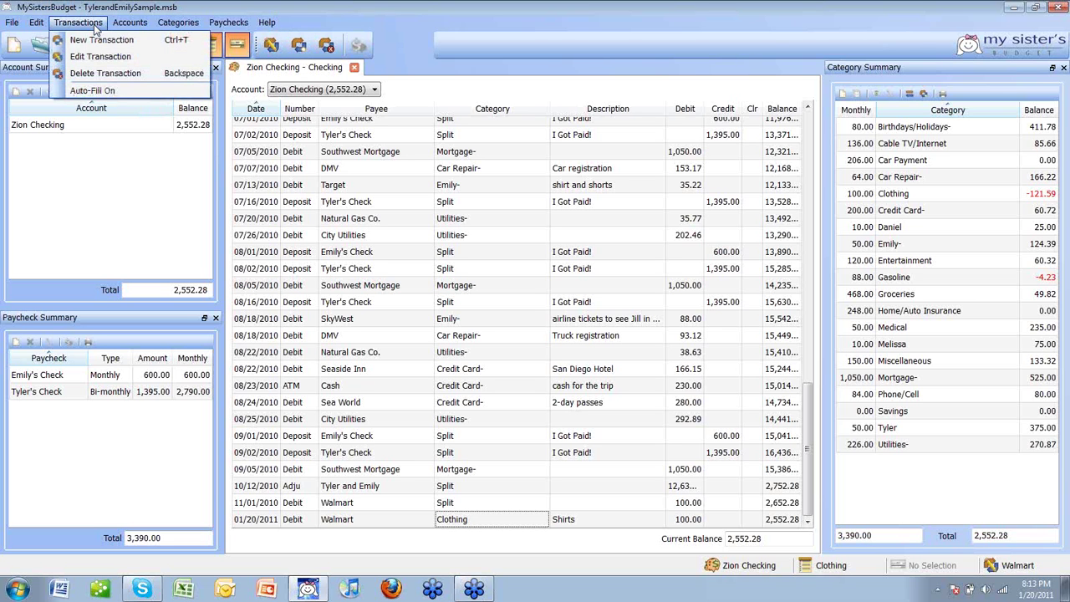
click(99, 39)
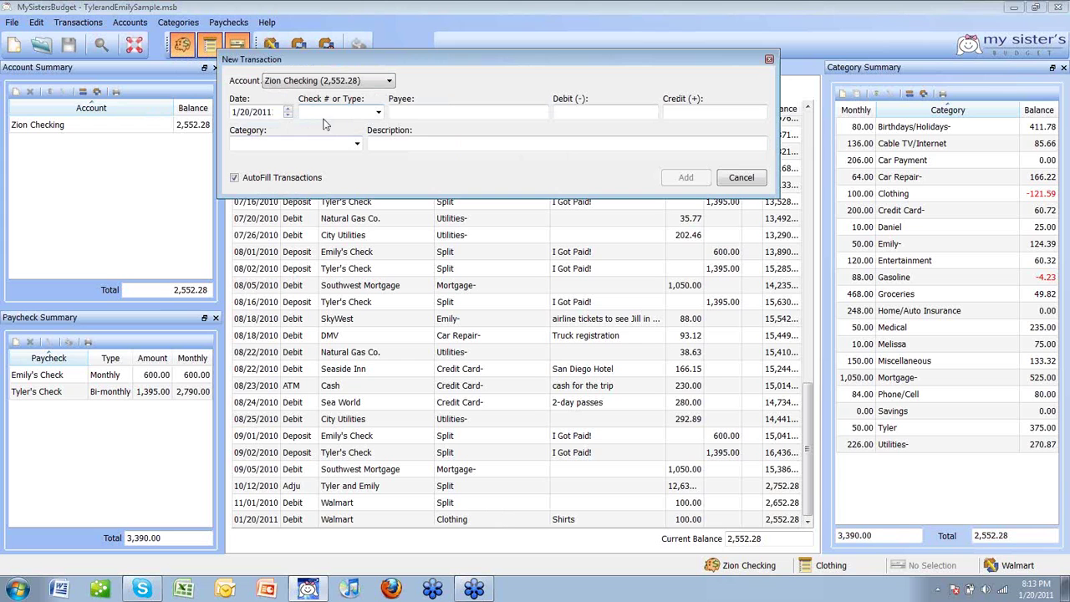
click(271, 108)
text(12/21/2)
click(379, 116)
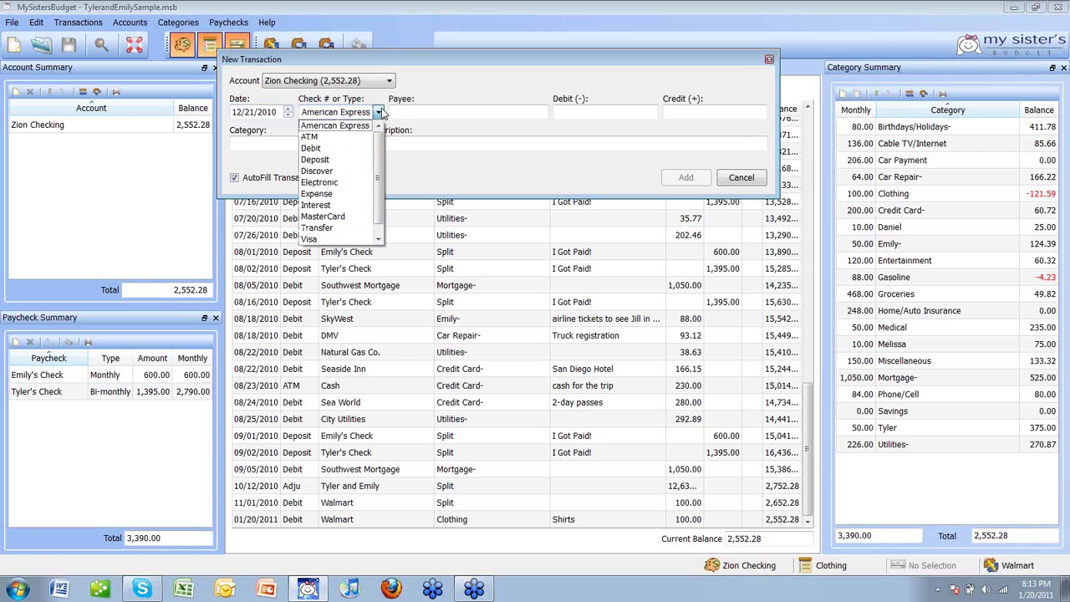
scroll(378, 162, down, 1)
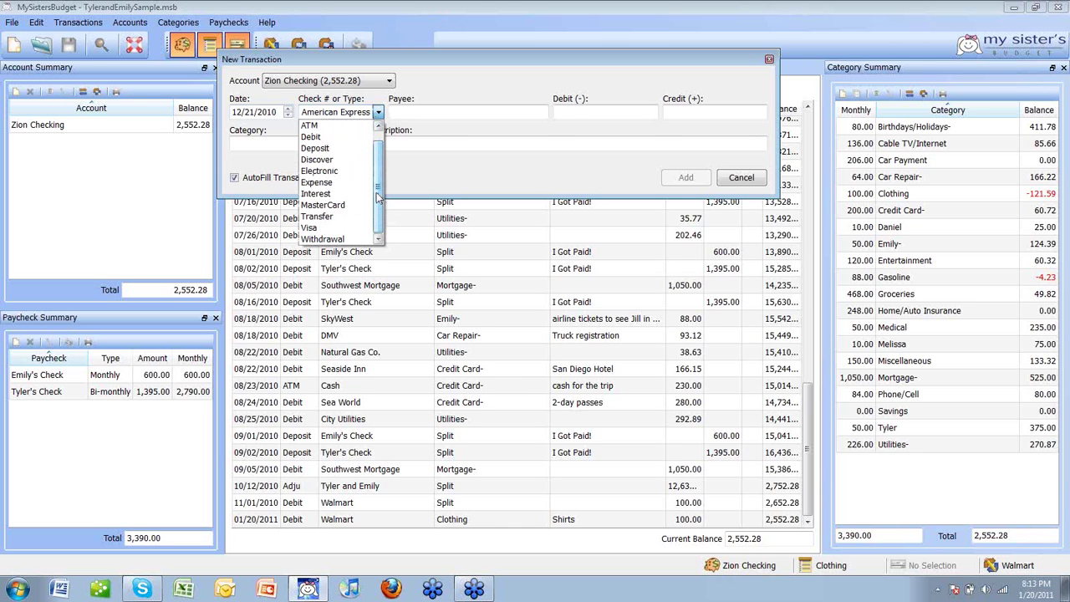
click(348, 139)
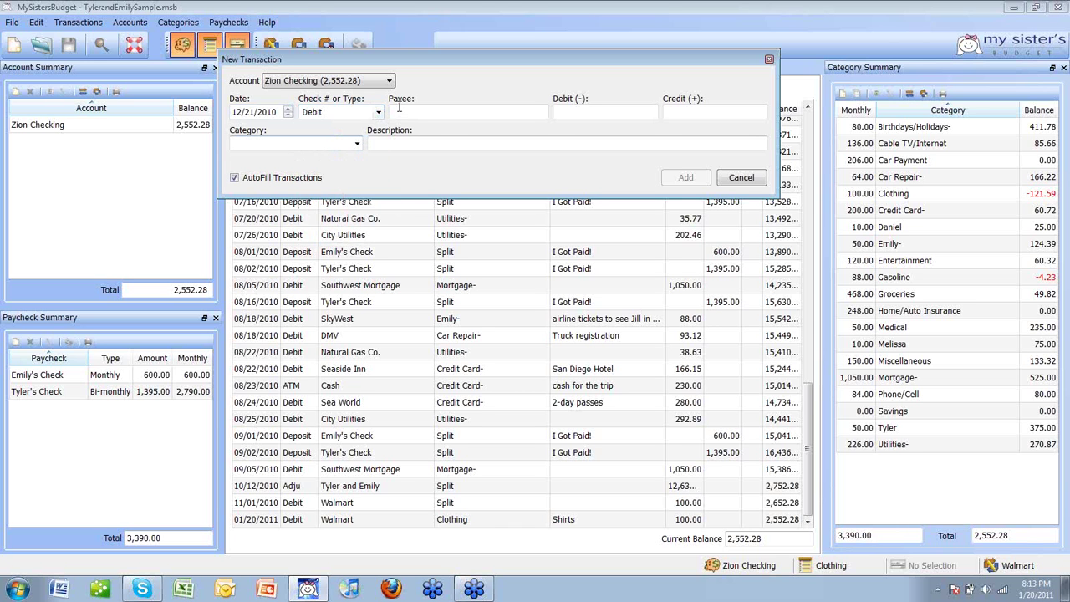
Set the transaction's payee to Walmart and its debit amount to 120
text(Walmart)
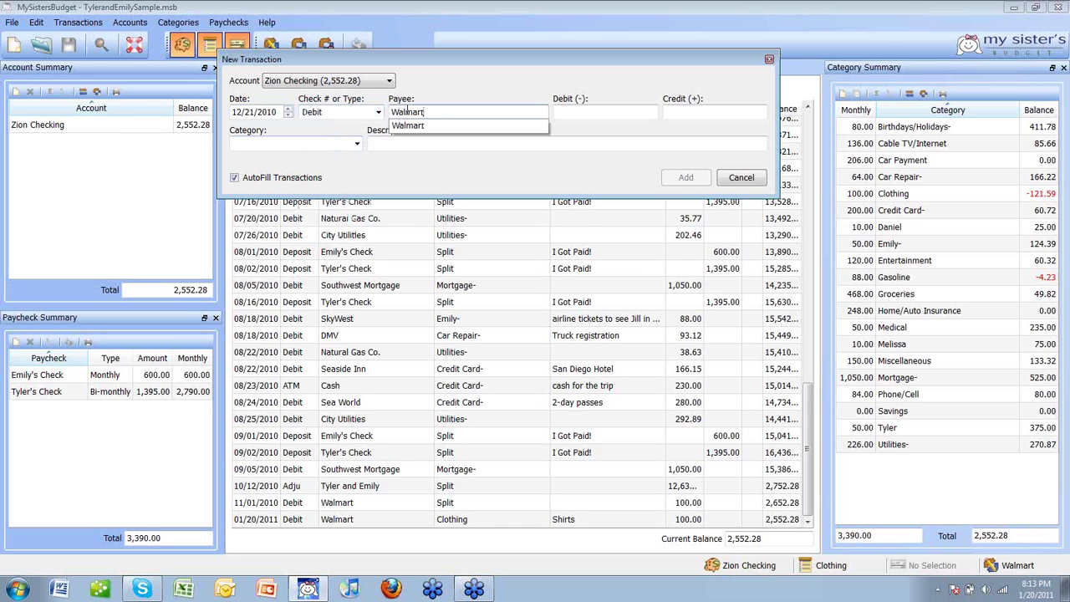
click(619, 112)
text(1)
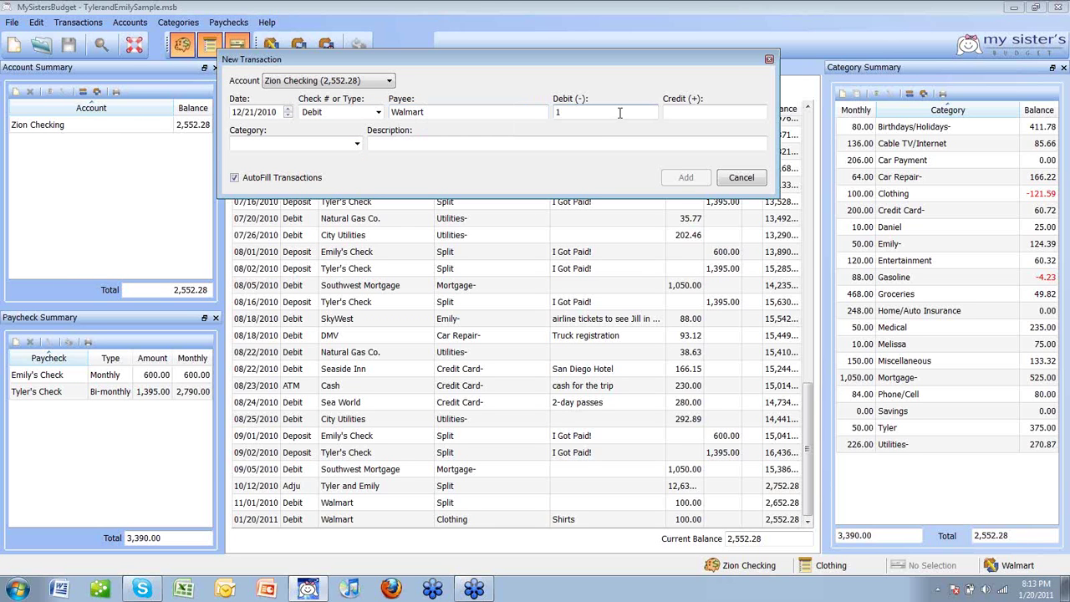
text(20)
key(Tab)
Assign the transaction to the Clothing category with the description Shirts, add it to the register and close the transaction form
click(357, 144)
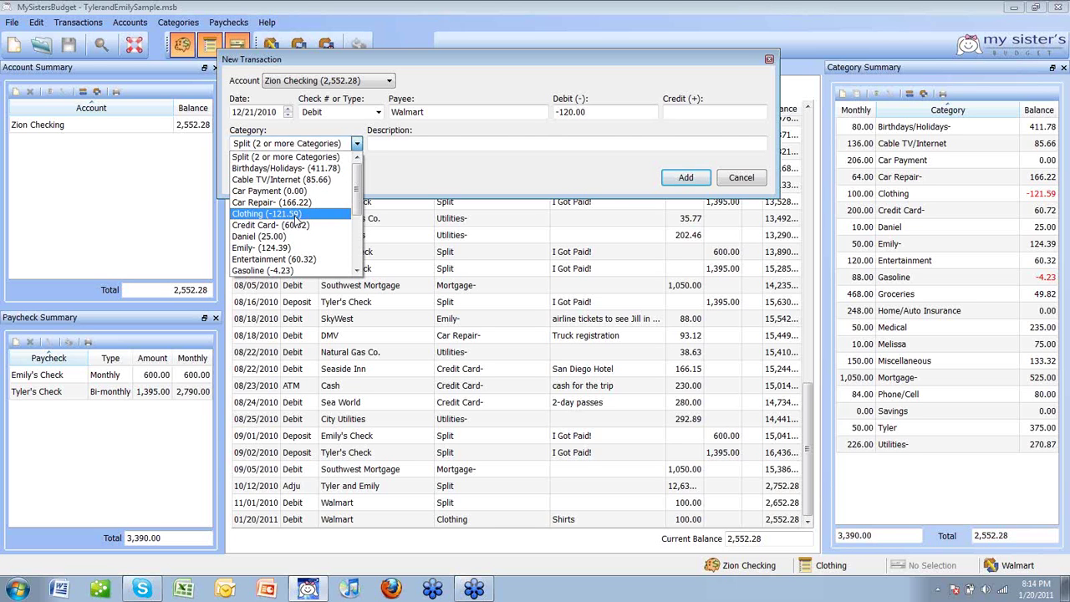
click(297, 214)
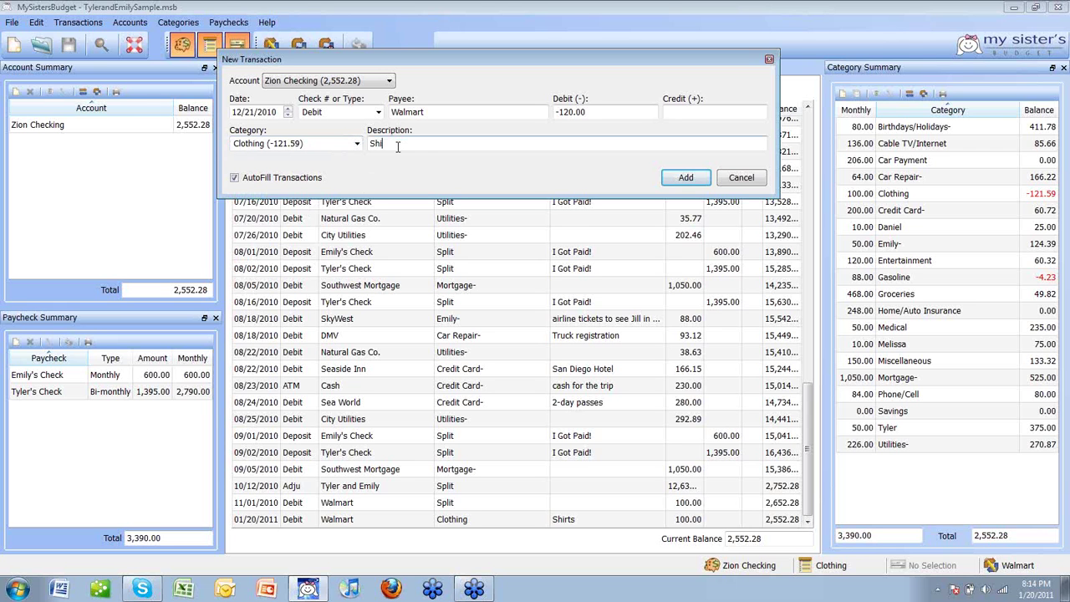
click(673, 180)
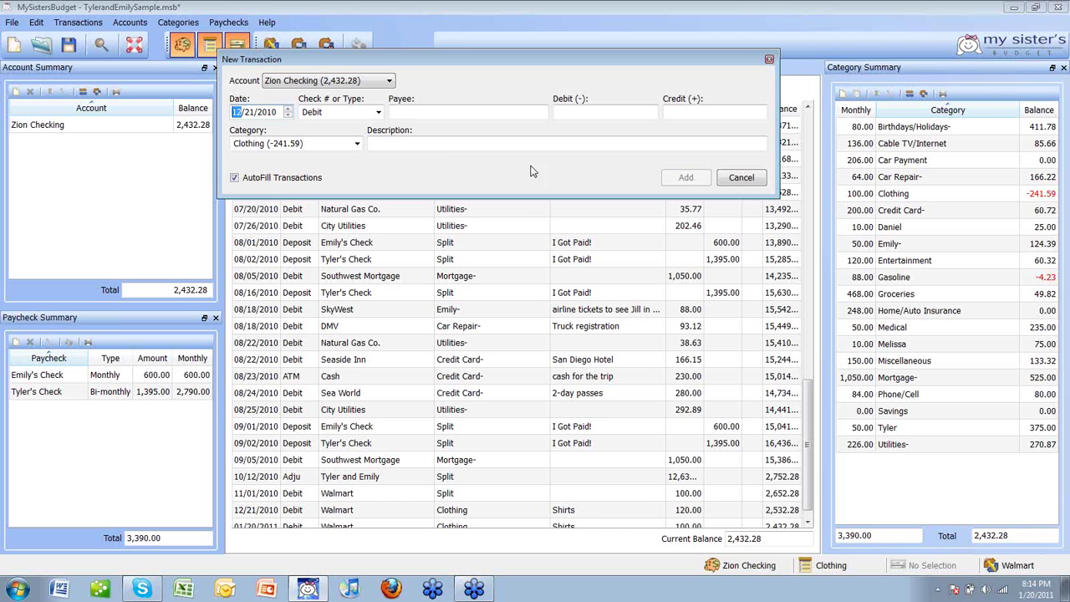
click(720, 178)
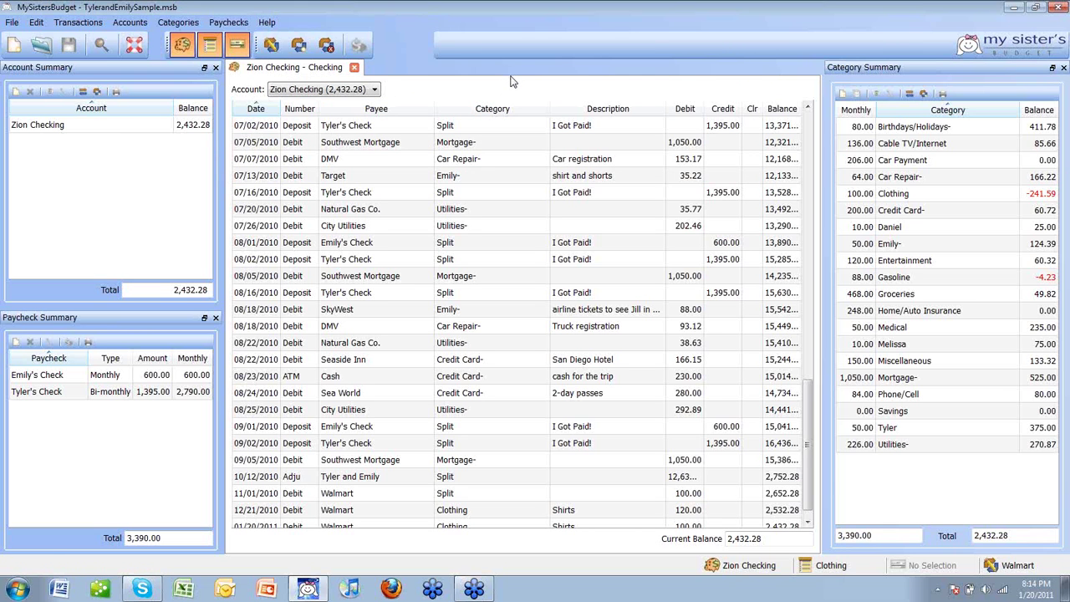
Start another new Zion Checking transaction dated 12/21/2010 with the type Debit
click(298, 44)
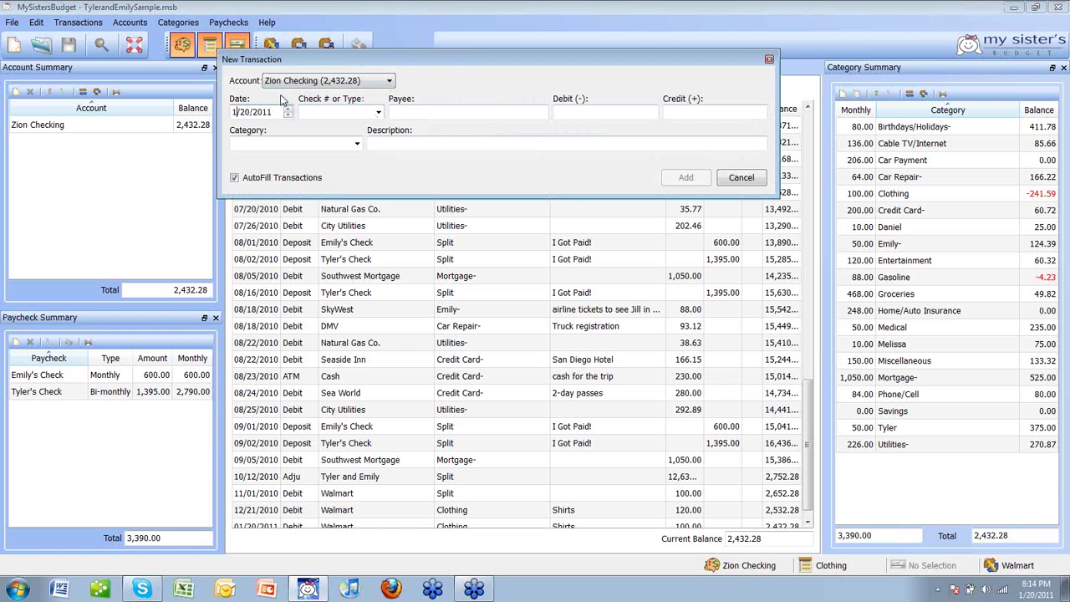
text(2/21/20)
click(378, 112)
scroll(334, 159, up, 2)
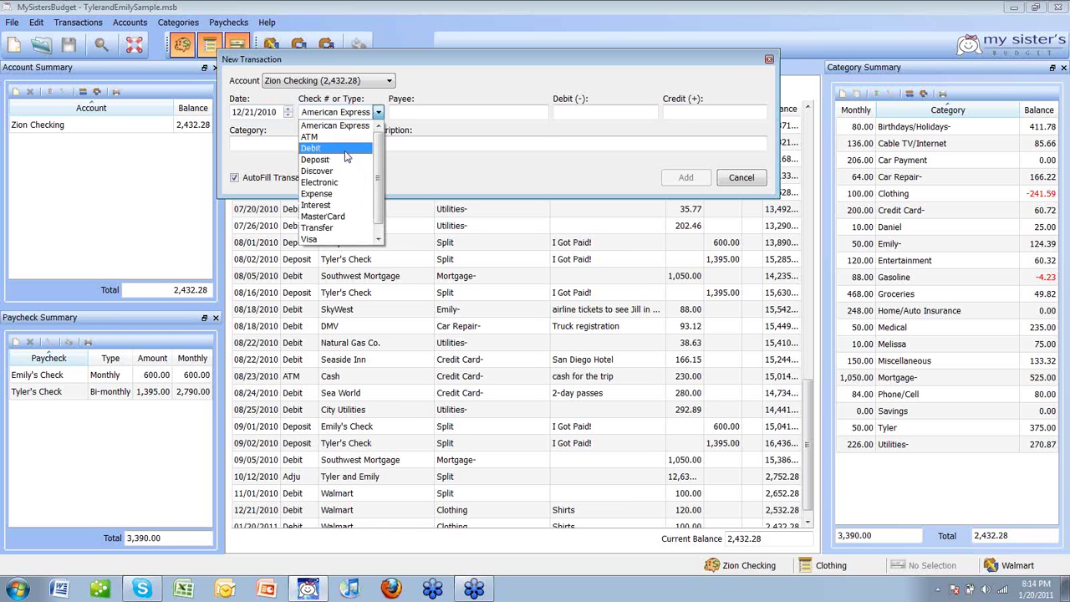
click(321, 148)
Enter Walmart as the payee and 200 as the debit amount of the new transaction
click(416, 112)
text(Walmart)
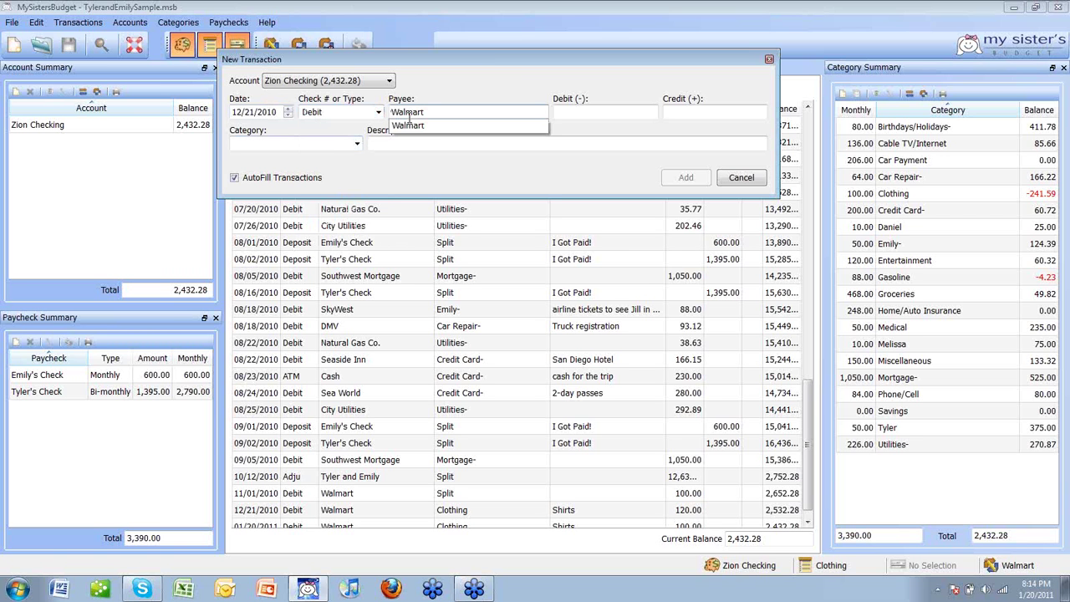
key(Tab)
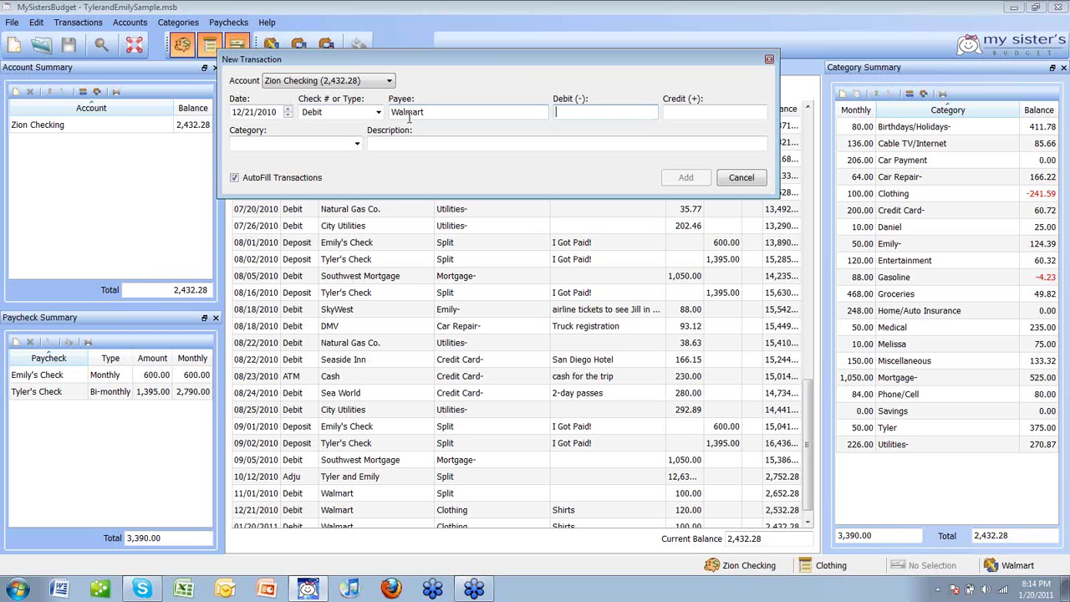
text(200)
key(Tab)
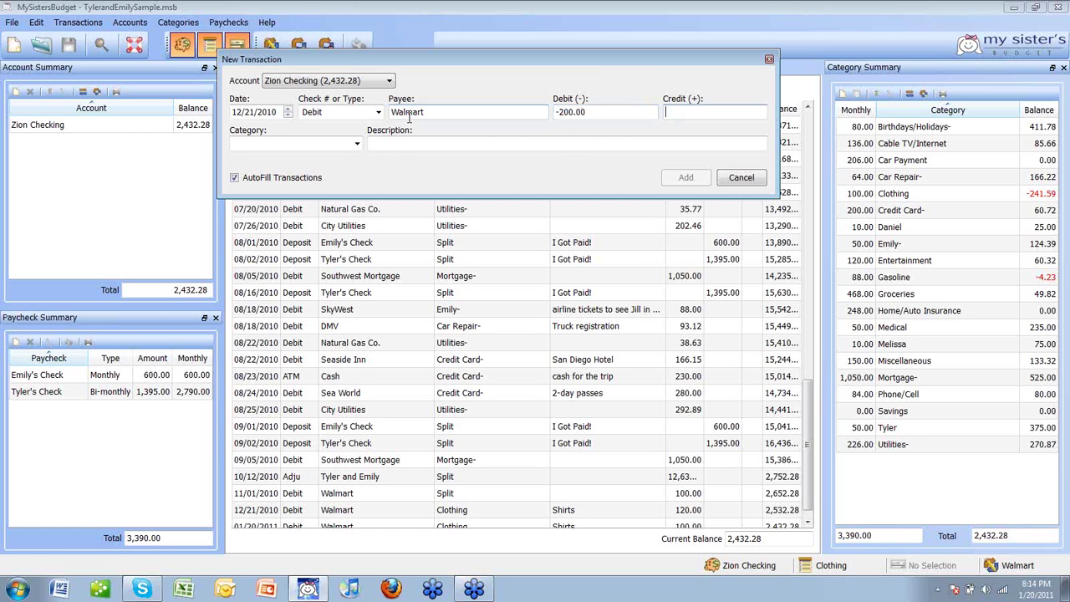
Set the transaction's category to Split and add a Clothing split of 30 with the description Pants
click(358, 145)
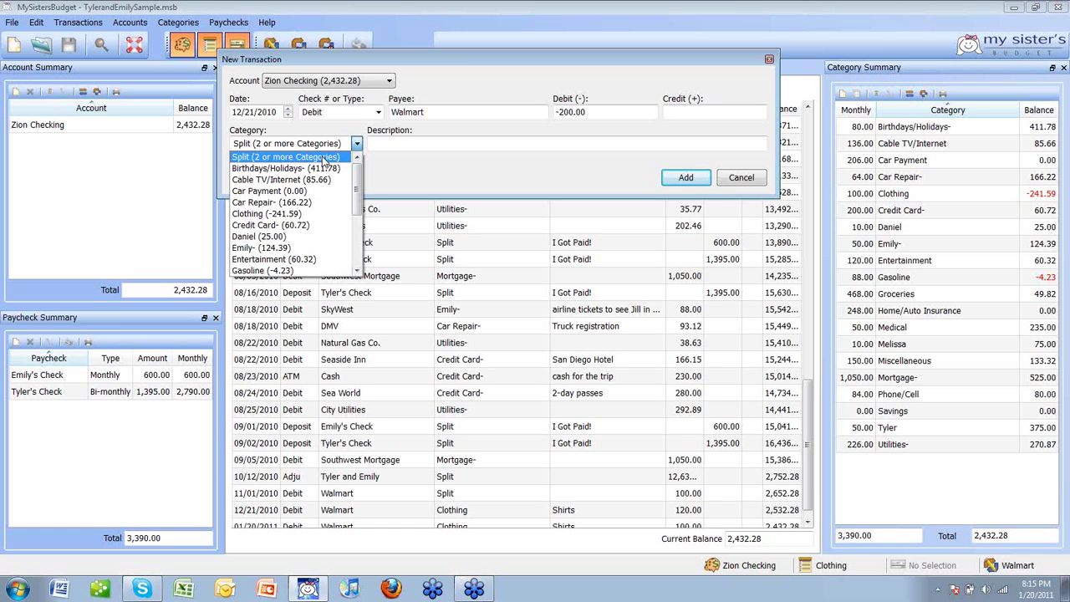
click(324, 159)
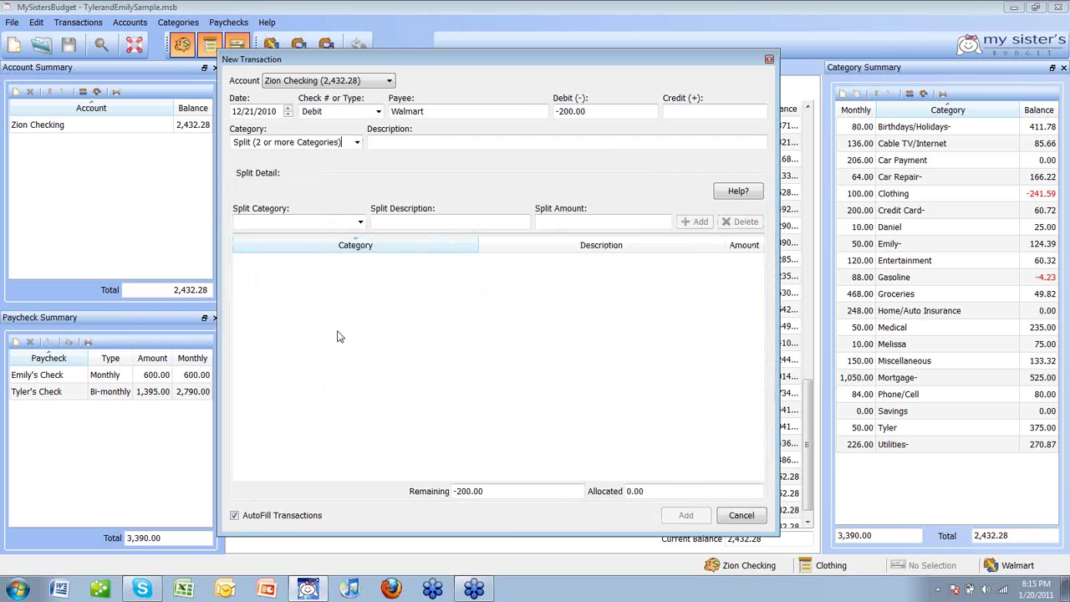
click(359, 222)
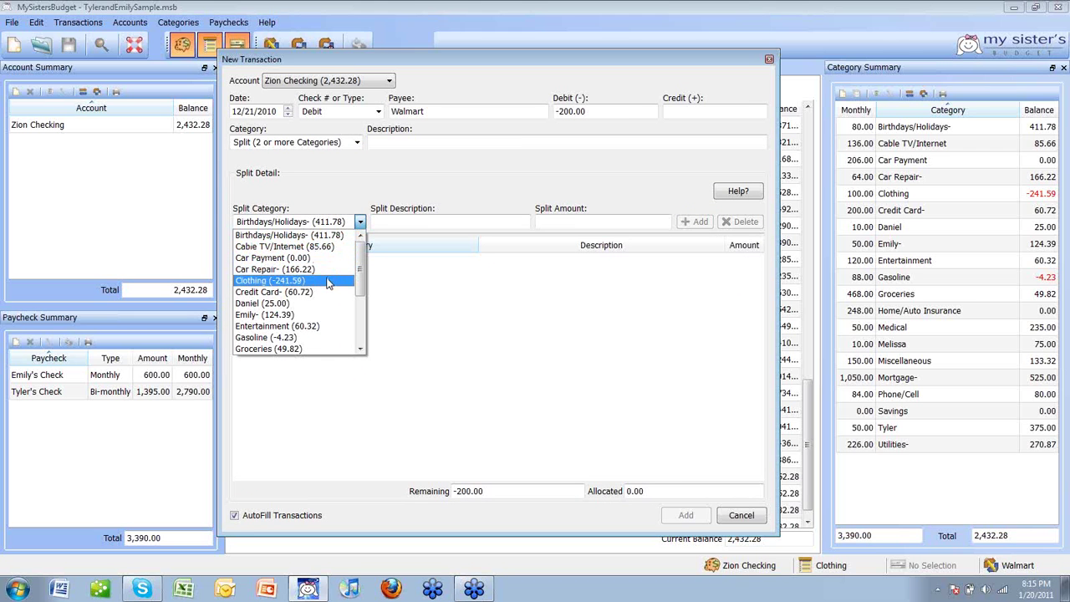
click(328, 281)
click(396, 221)
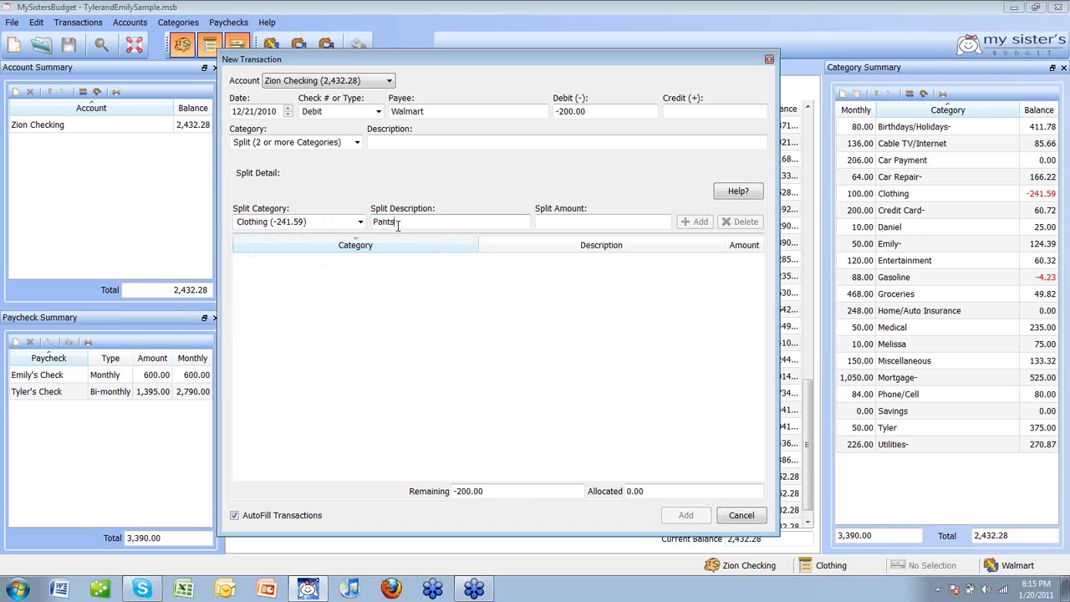
text(Pants)
key(Tab)
text(3)
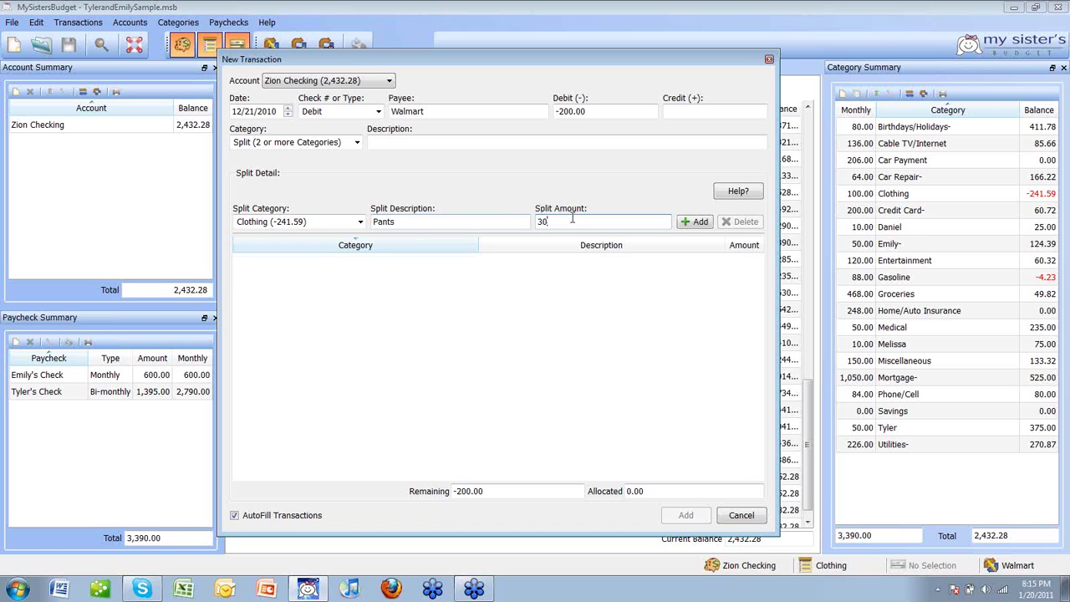
click(696, 224)
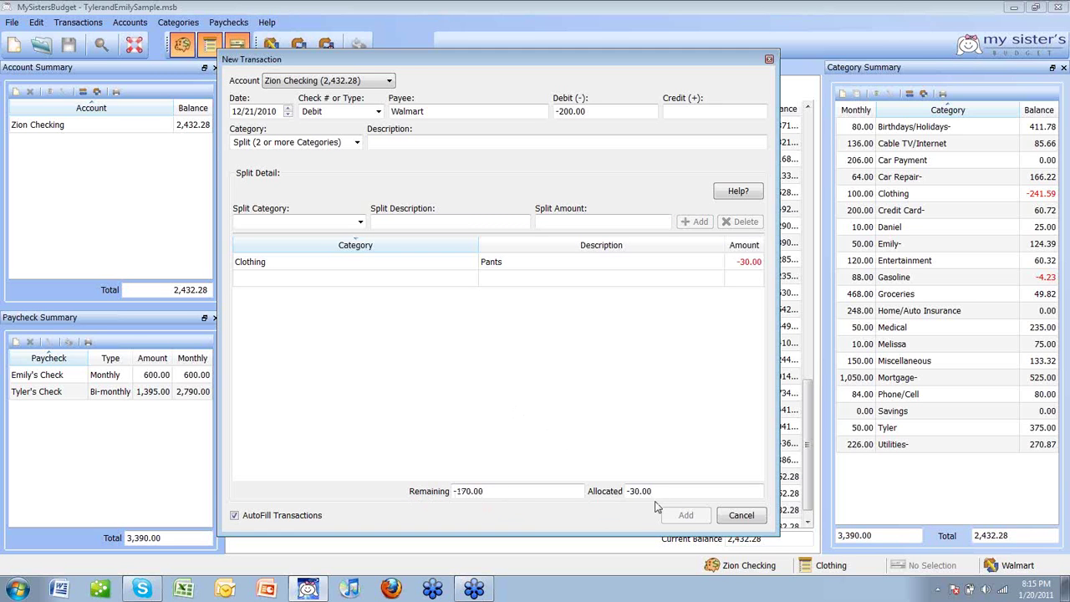
Add a split of 40 described as shoes under the personal category listed directly after Credit Card
click(358, 224)
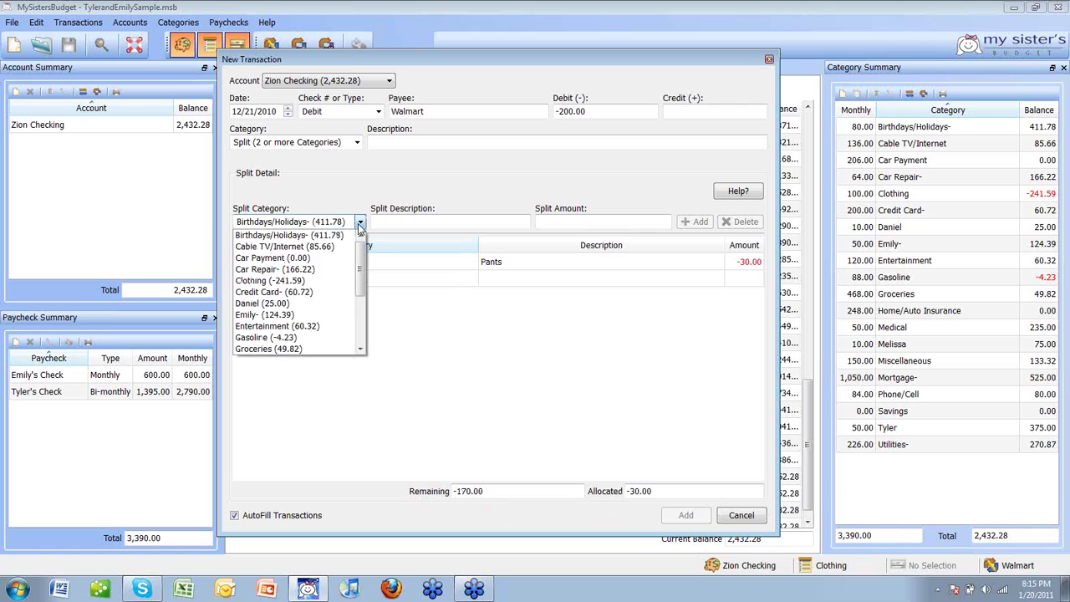
click(293, 303)
click(415, 224)
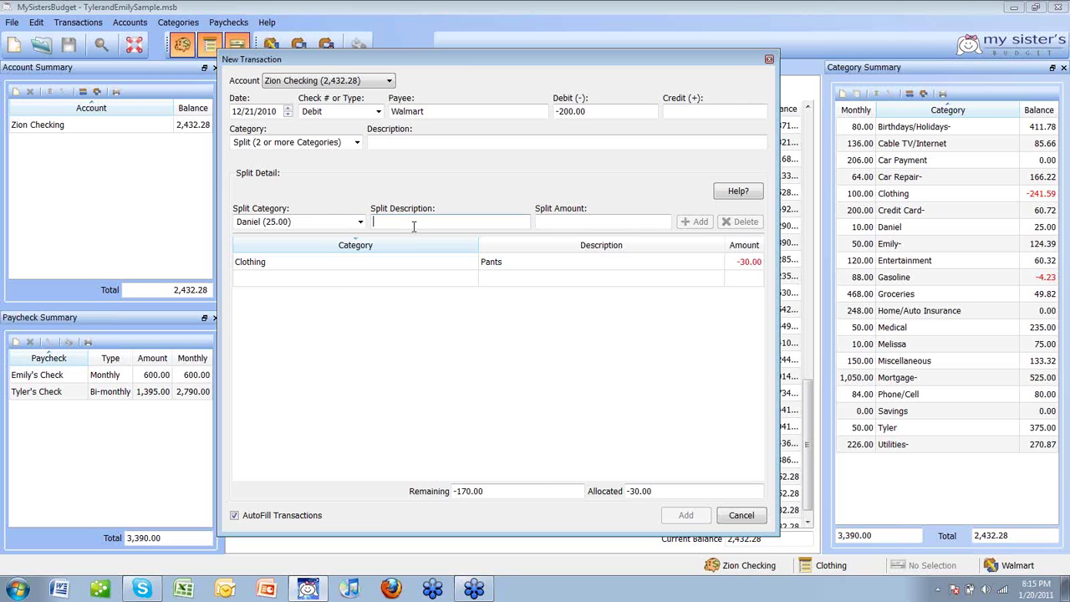
text(shoes)
key(Tab)
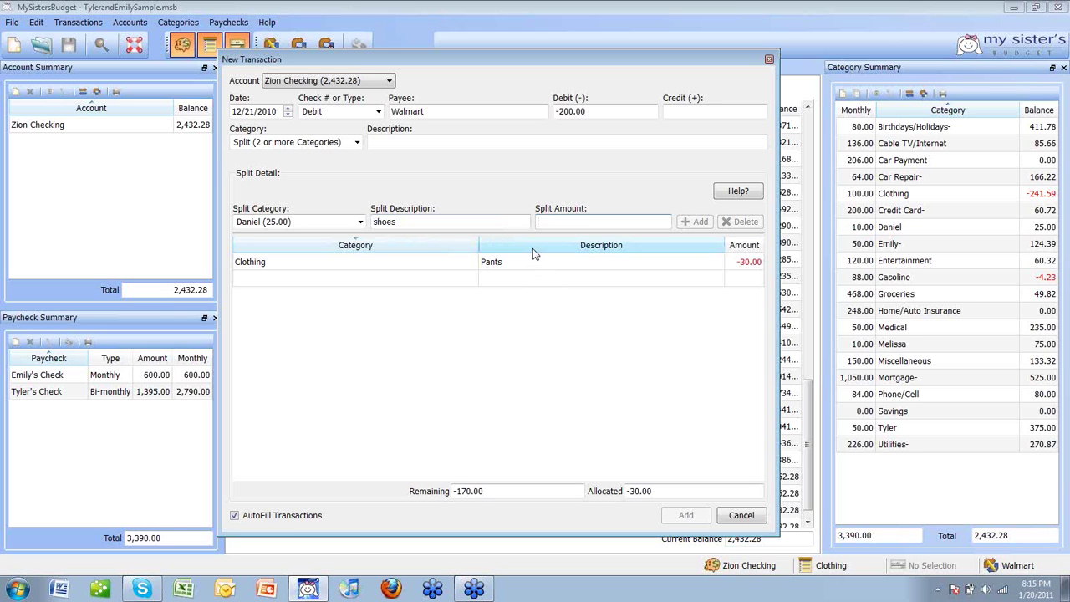
text(40)
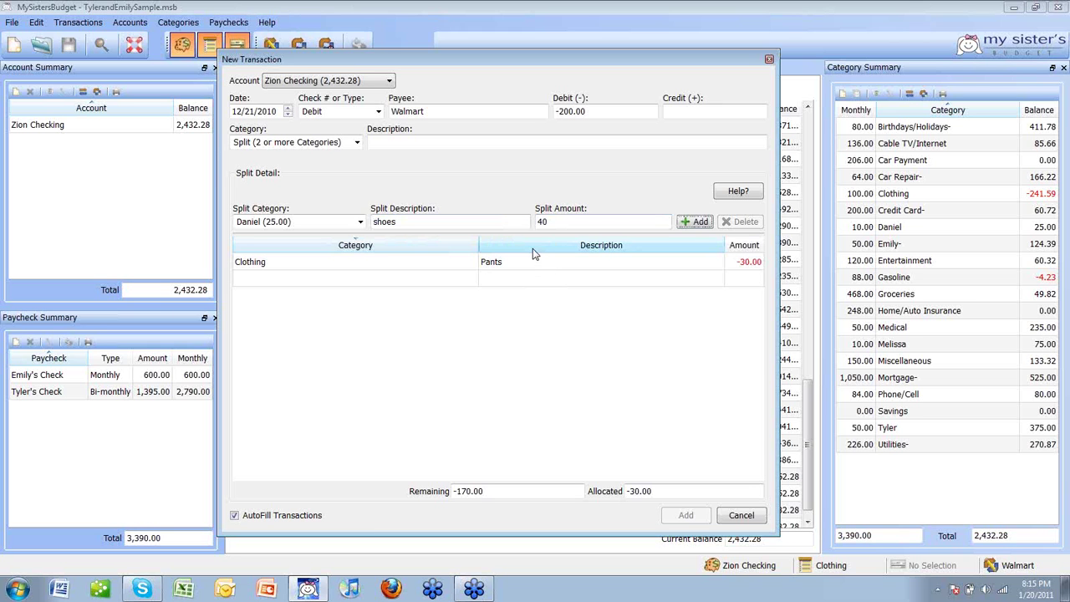
click(690, 222)
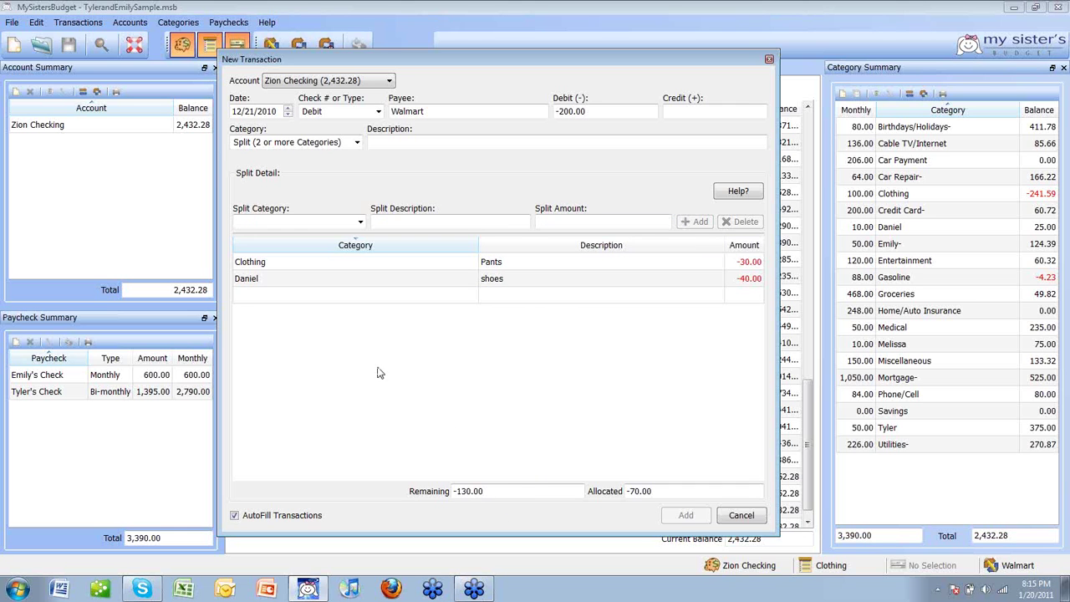
Add a Groceries split of 130 described as Groceries, then add the whole transaction to the register and close the form
click(360, 221)
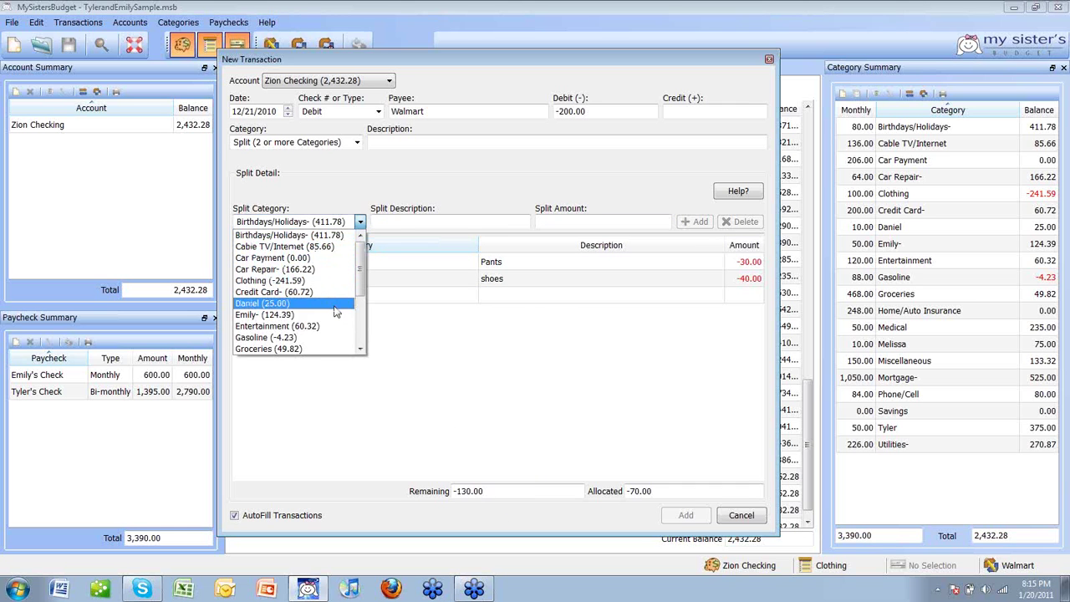
click(328, 348)
click(388, 224)
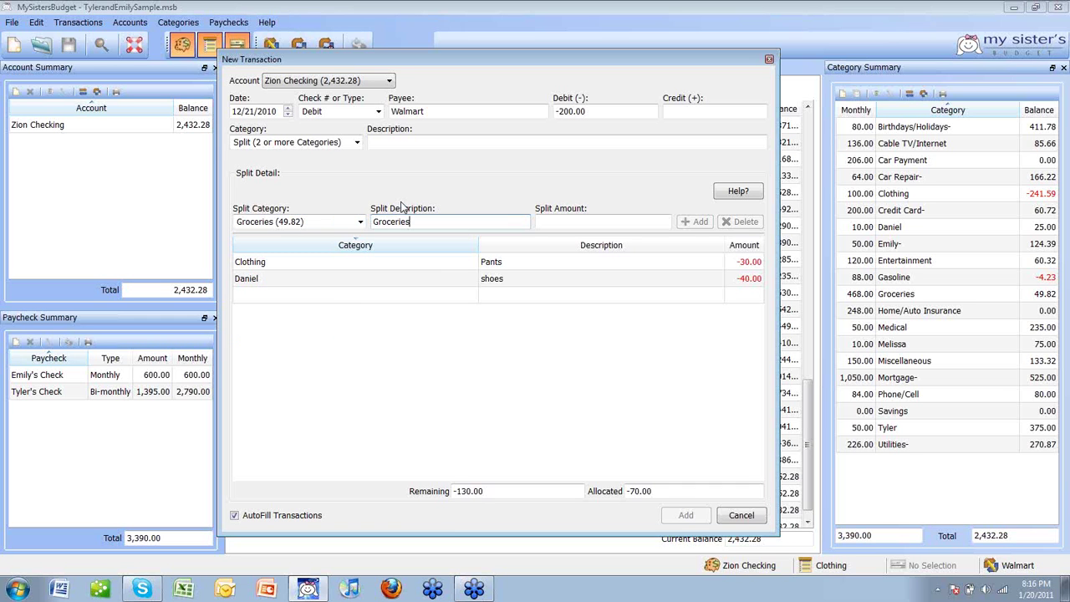
click(557, 224)
text(1)
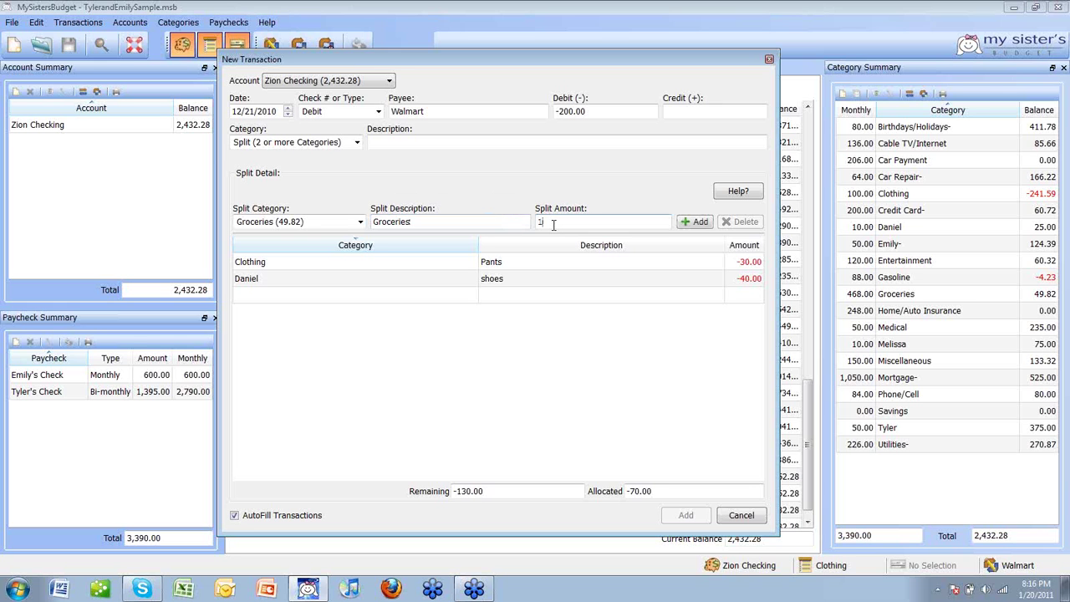
text(30)
click(694, 222)
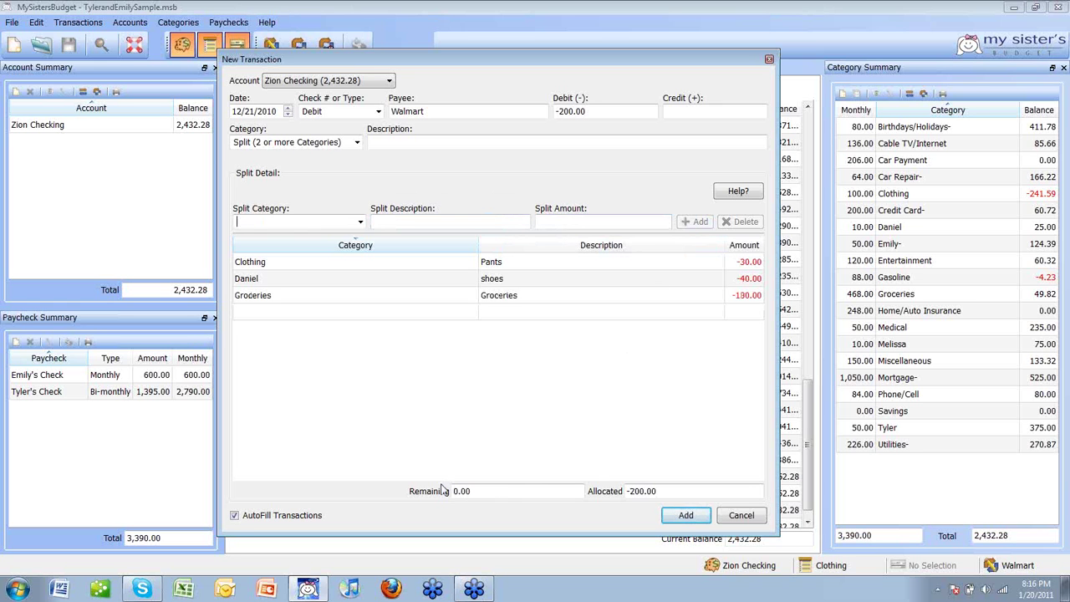
click(685, 514)
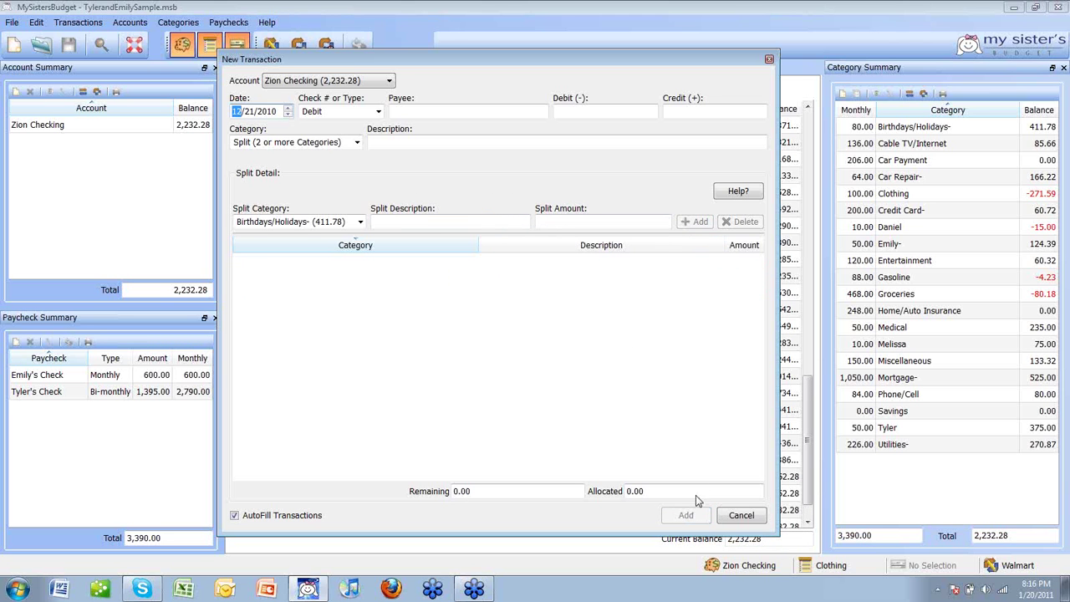
click(740, 514)
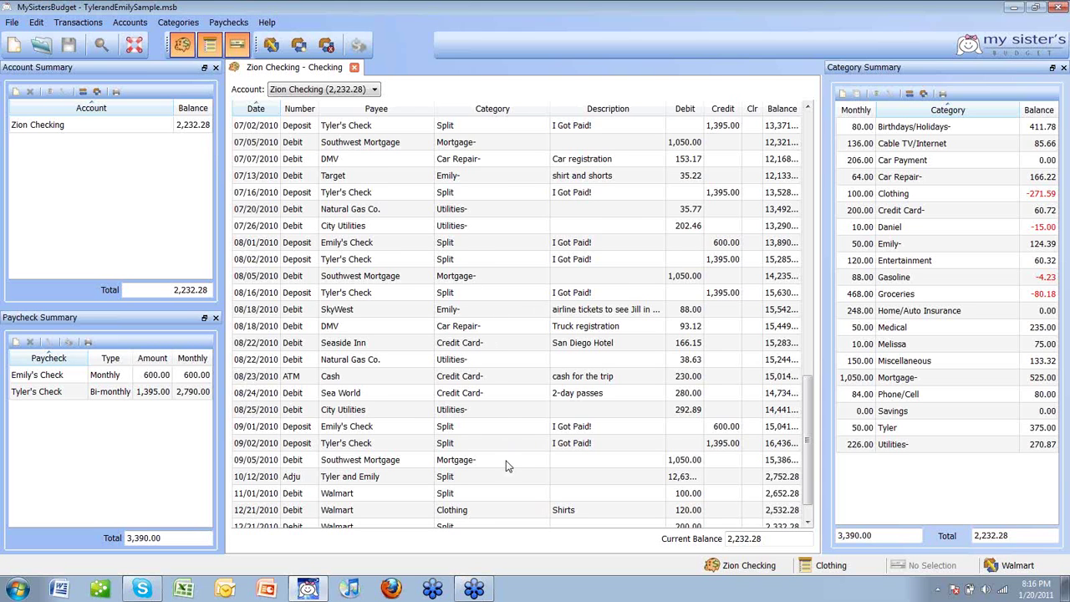
Open the 01/20/2011 Walmart Clothing transaction for editing, review its details twice, and close the form without updating it
scroll(509, 445, down, 1)
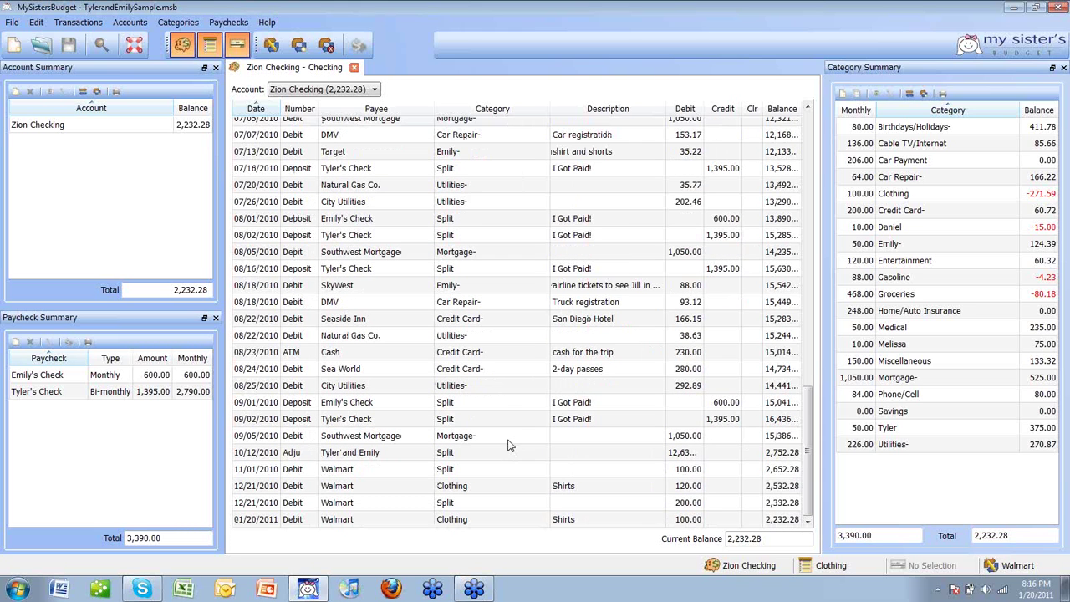
double_click(512, 519)
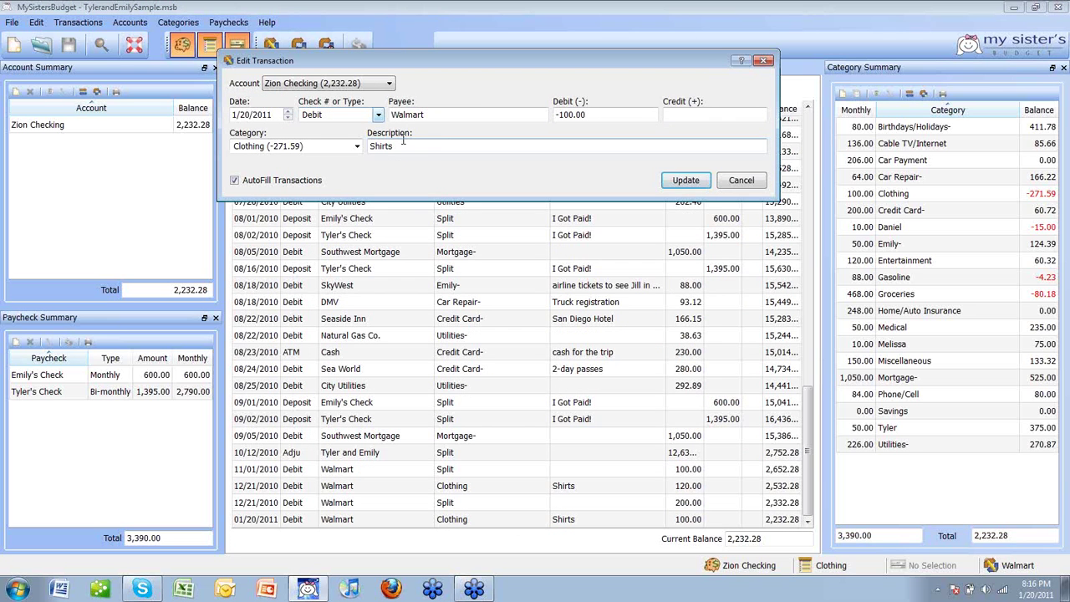
click(728, 186)
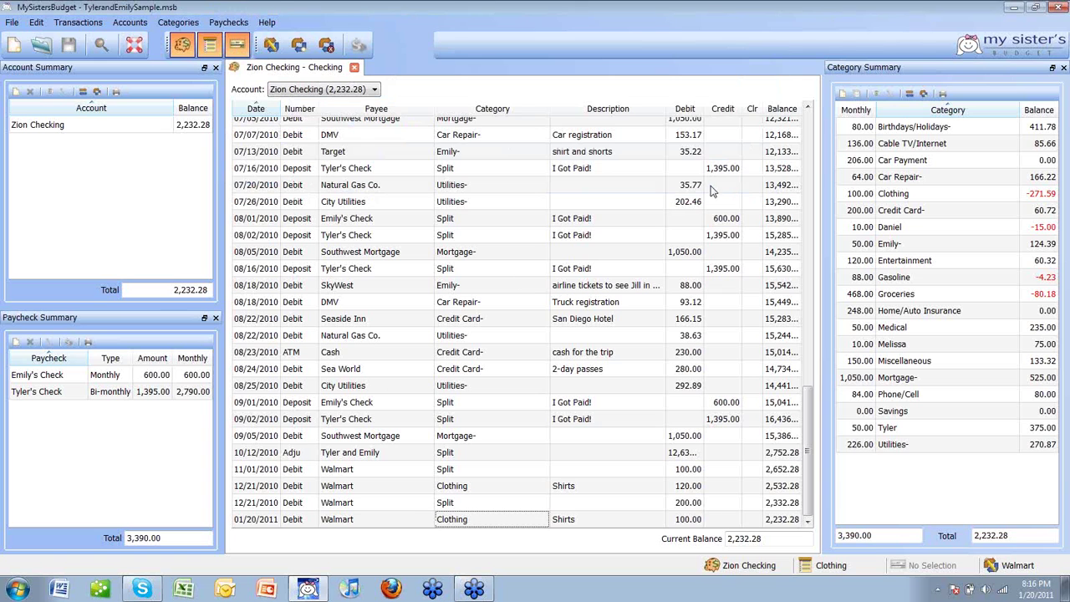
click(413, 519)
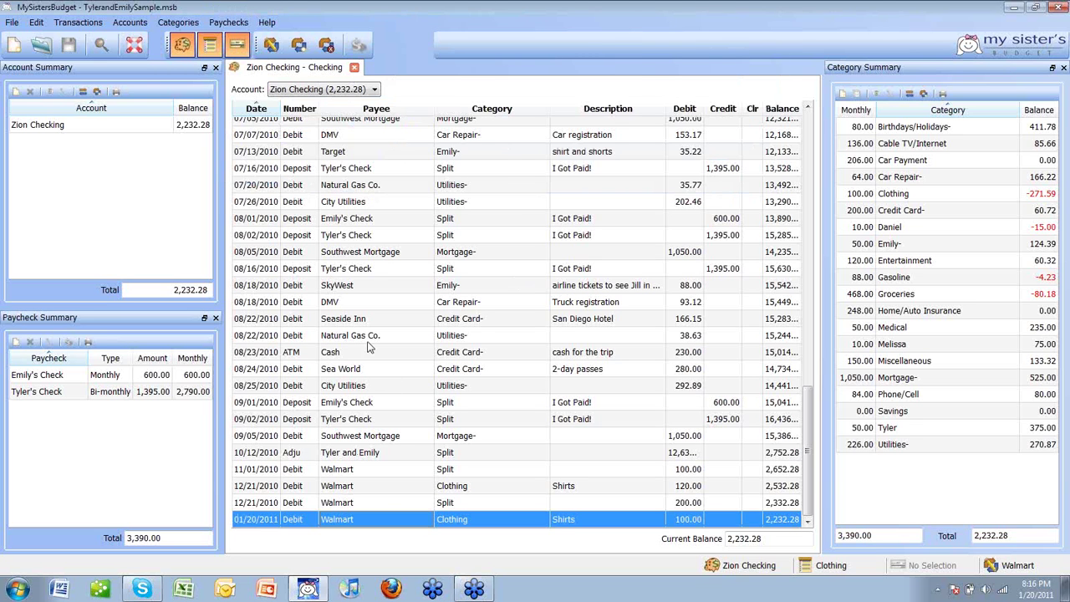
click(271, 47)
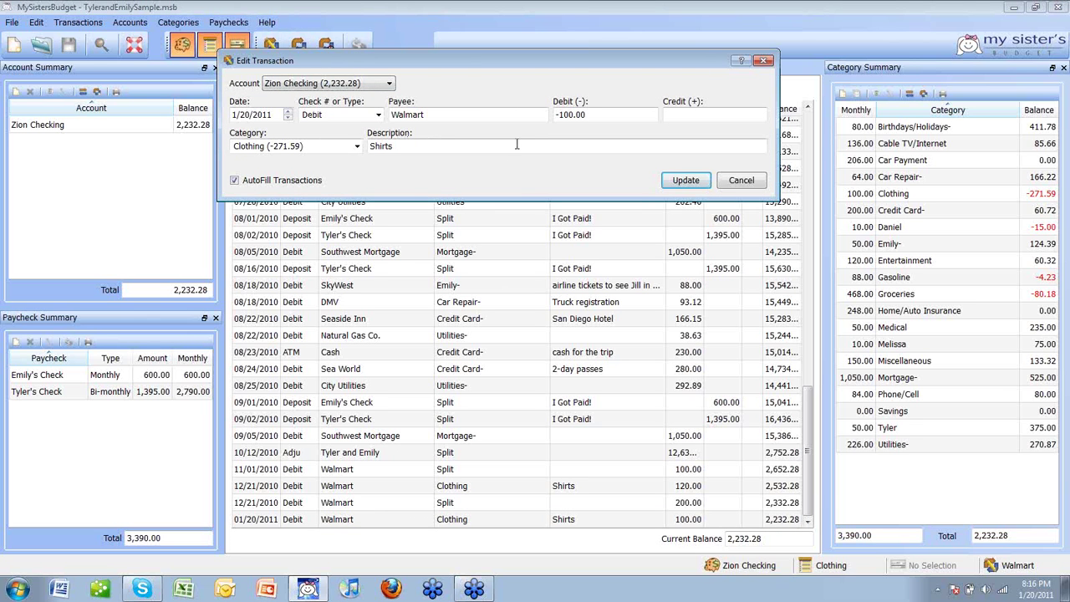
click(741, 180)
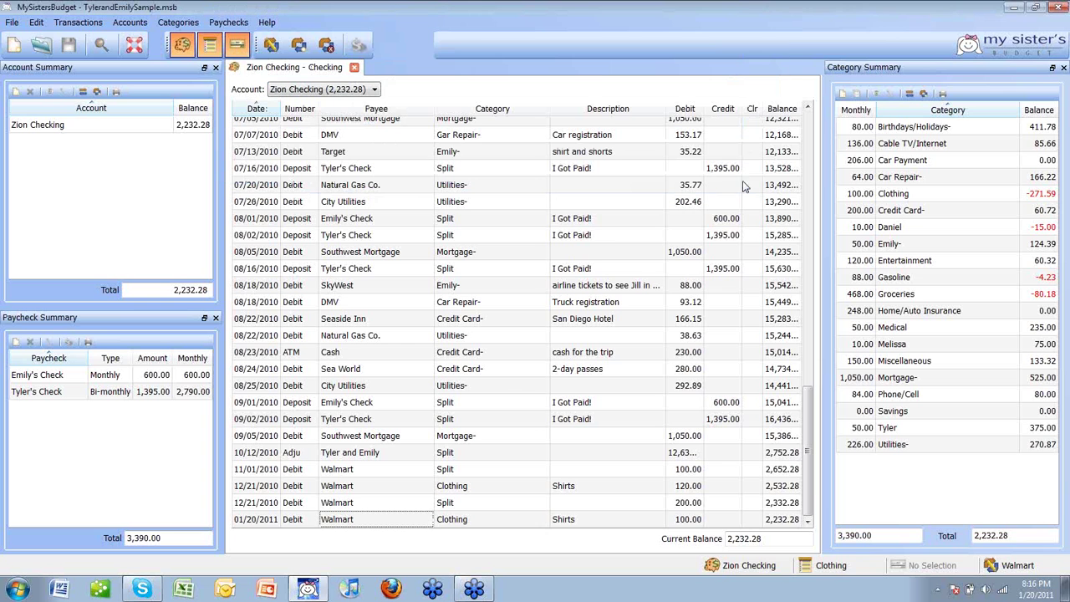
Start deleting the 01/20/2011 Walmart Clothing transaction from the register and decline the deletion
click(512, 521)
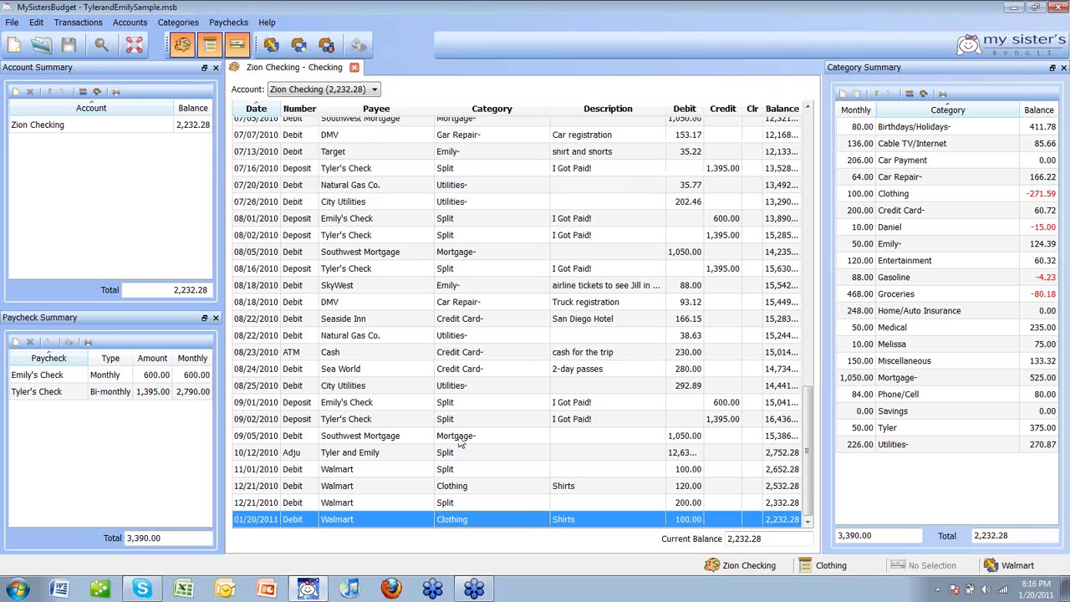
click(328, 47)
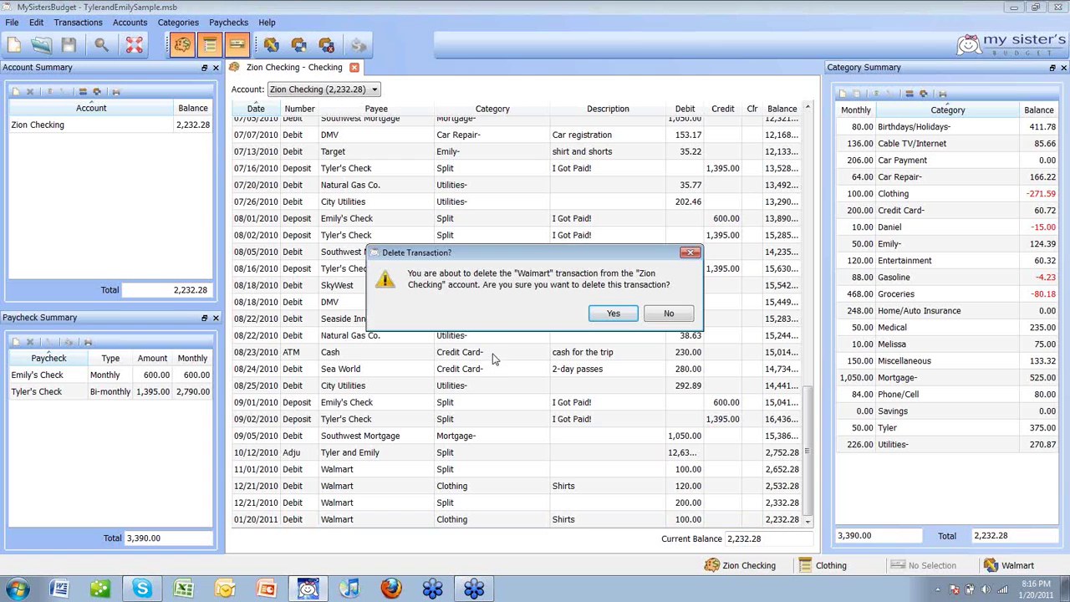
click(669, 314)
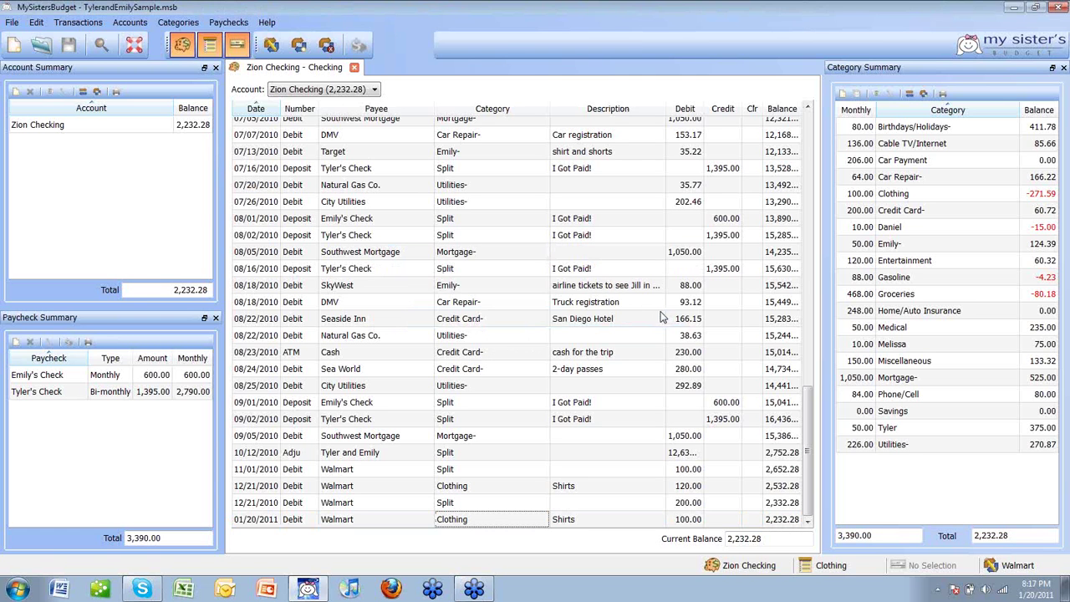
Turn on Auto-Fill for transactions and switch it back off
click(83, 25)
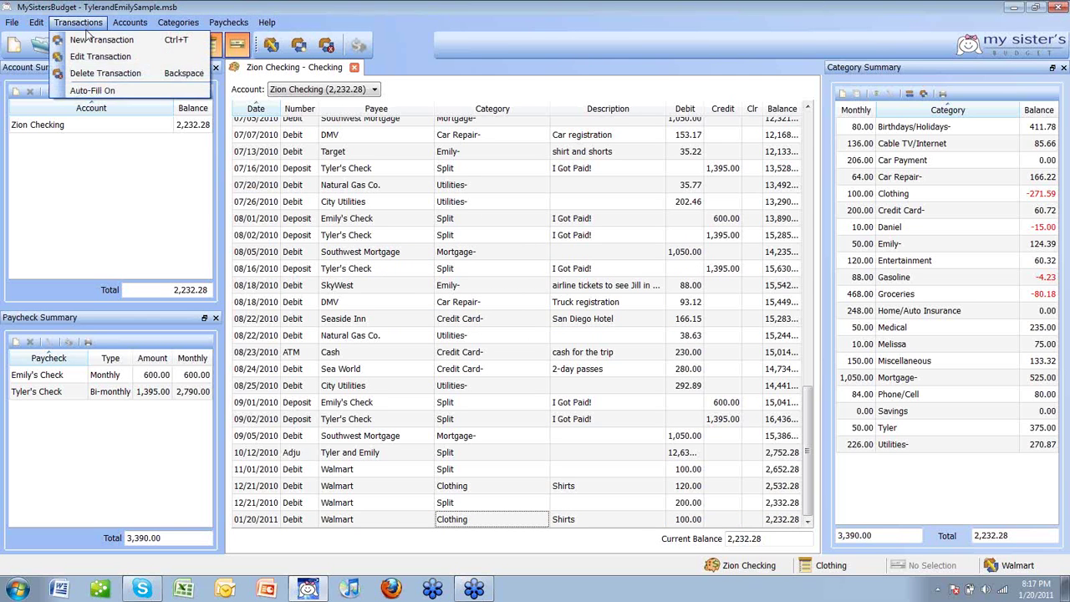
click(105, 91)
click(92, 25)
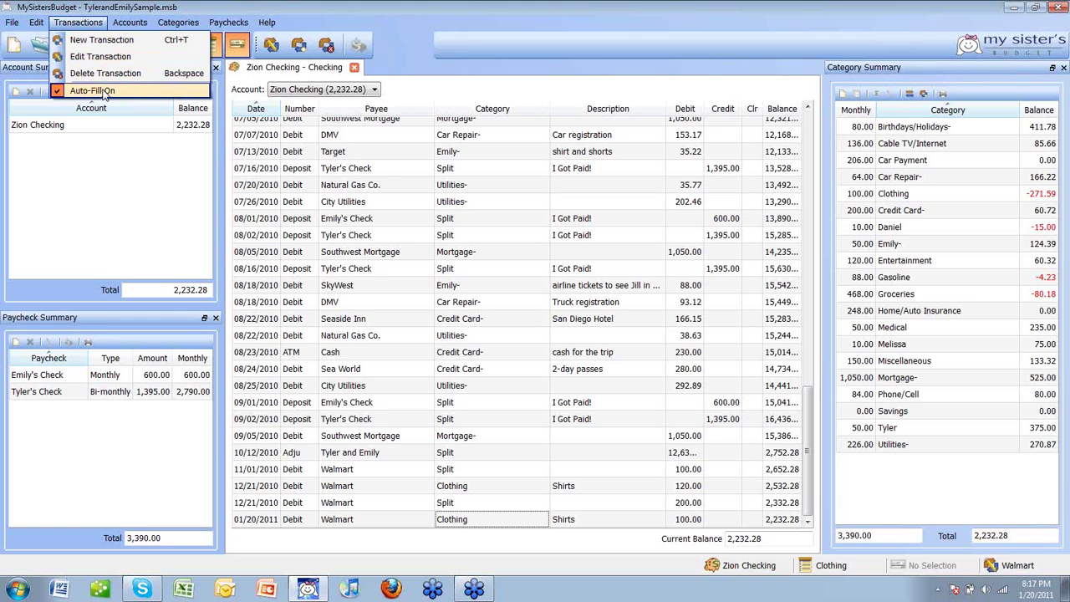
click(104, 92)
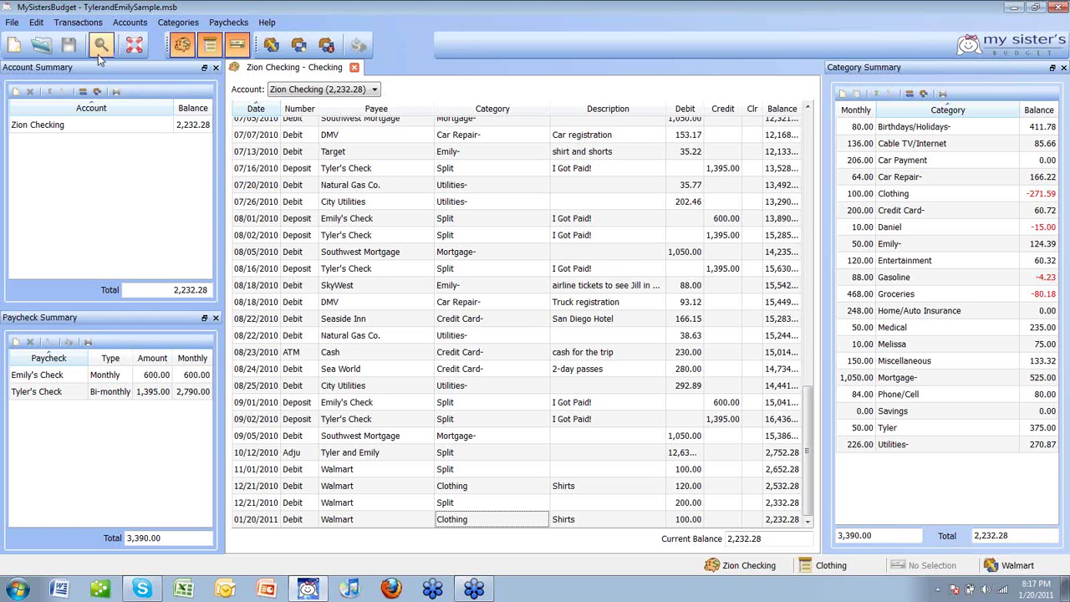